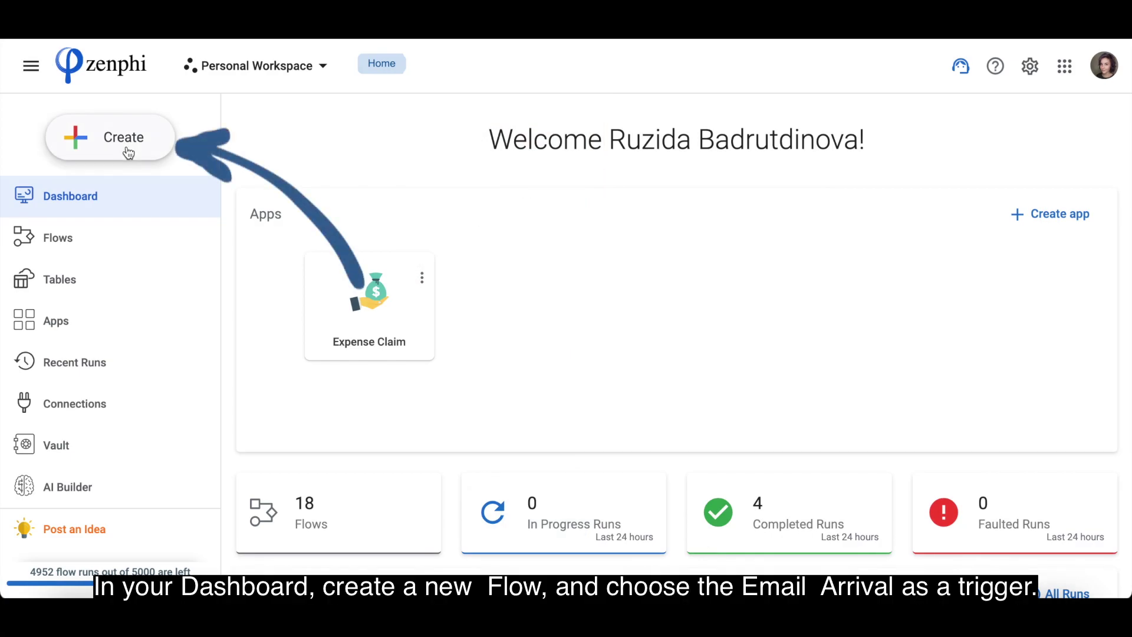
# - Create a new flow that uses the Gmail Email Arrival trigger
pyautogui.click(128, 152)
pyautogui.click(126, 182)
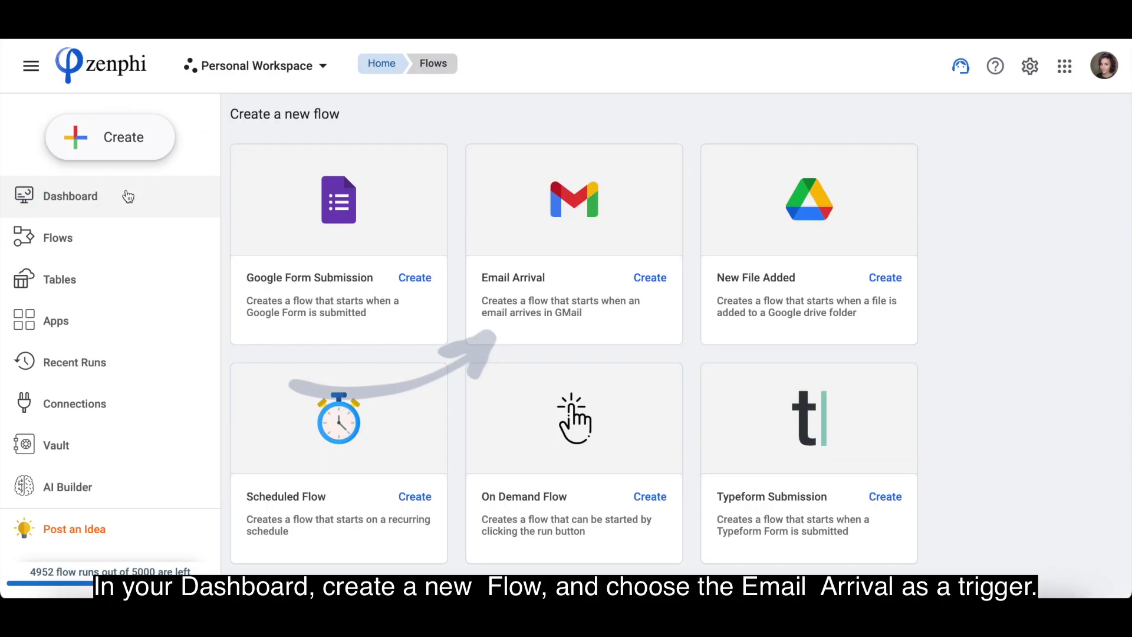
pyautogui.click(651, 278)
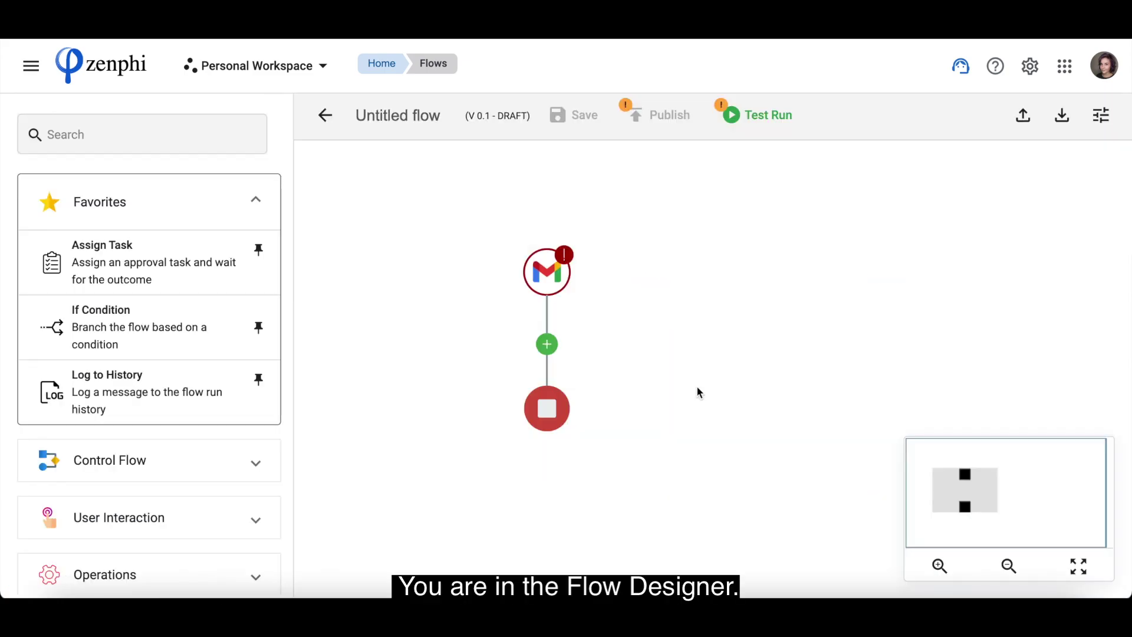
# - Rename the untitled flow to 'Save email attachment'
pyautogui.click(437, 116)
pyautogui.press('BackSpace')
pyautogui.write('Sav')
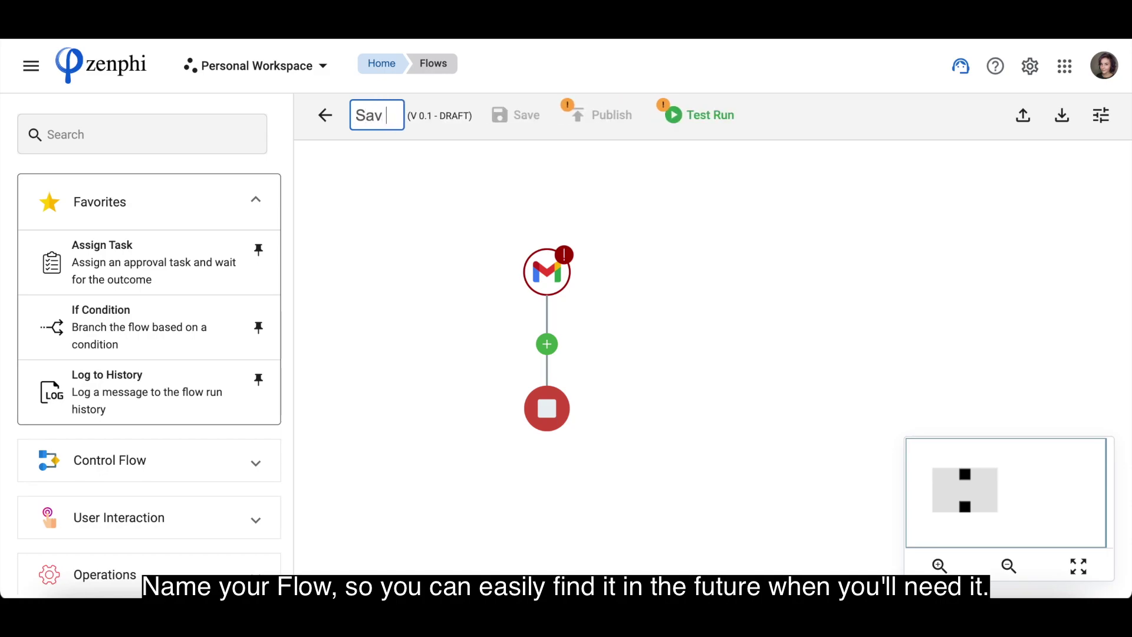
pyautogui.write('e email attachment')
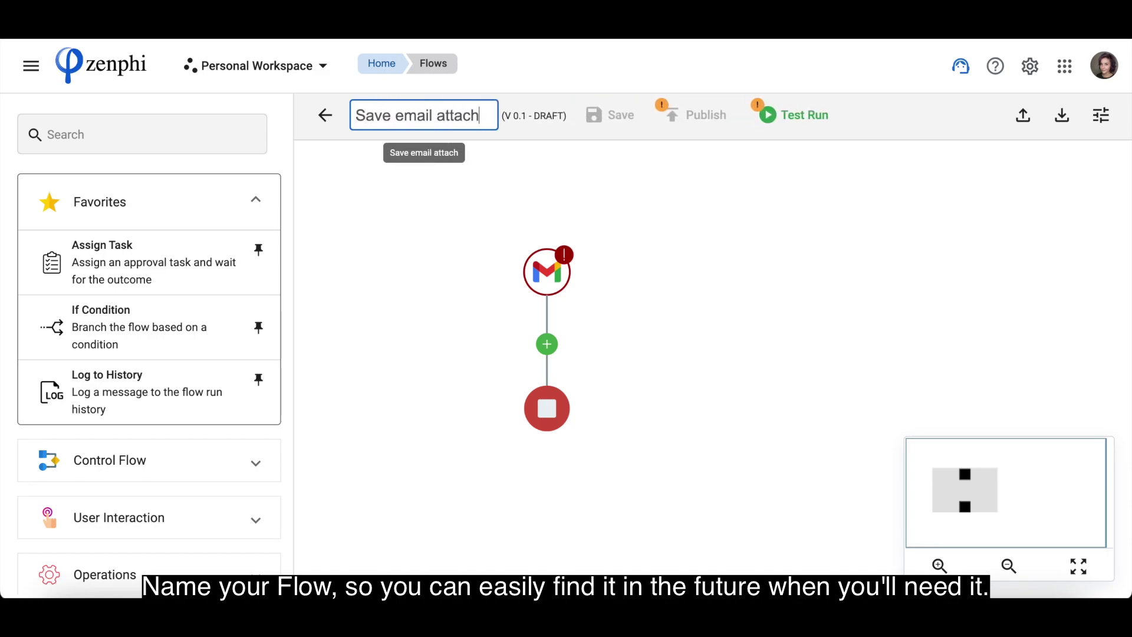
pyautogui.click(436, 272)
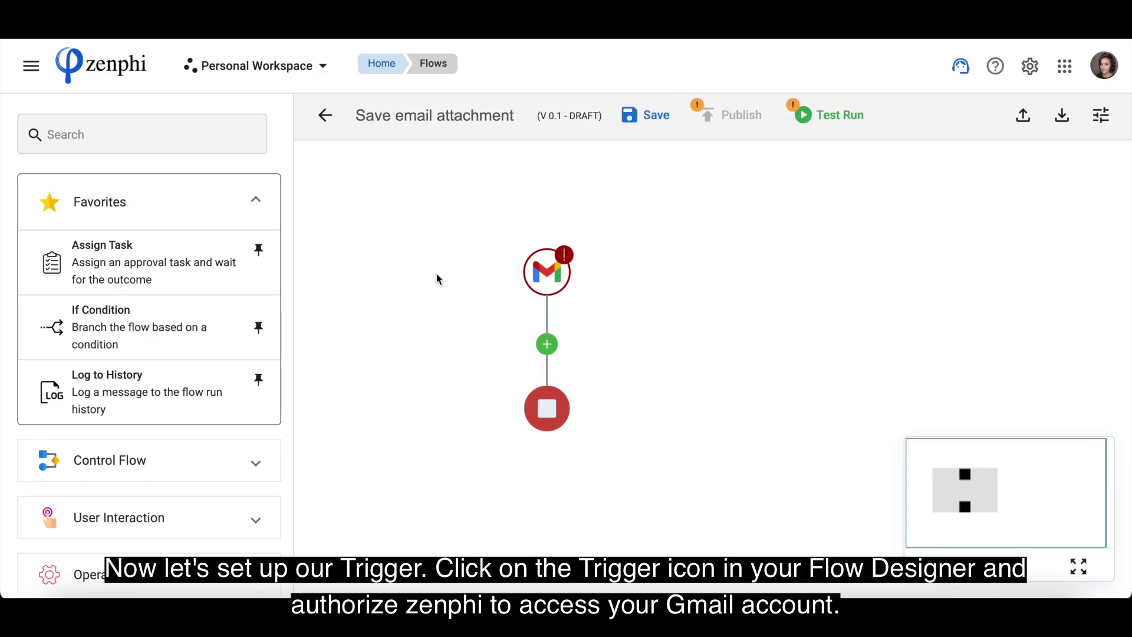
# - Open the Gmail New Email trigger's settings to set its connection and mailbox
pyautogui.click(547, 273)
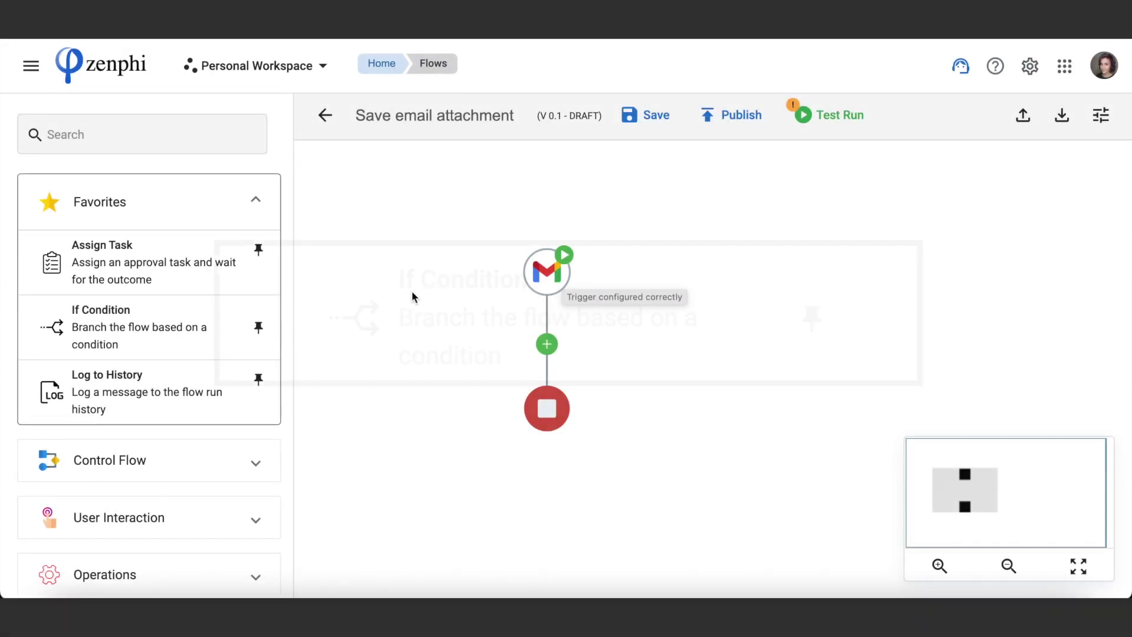
# - Place an If Condition below the Gmail trigger and name it 'Has email attachments?'
pyautogui.moveTo(223, 336); pyautogui.dragTo(550, 348)
pyautogui.click(831, 362)
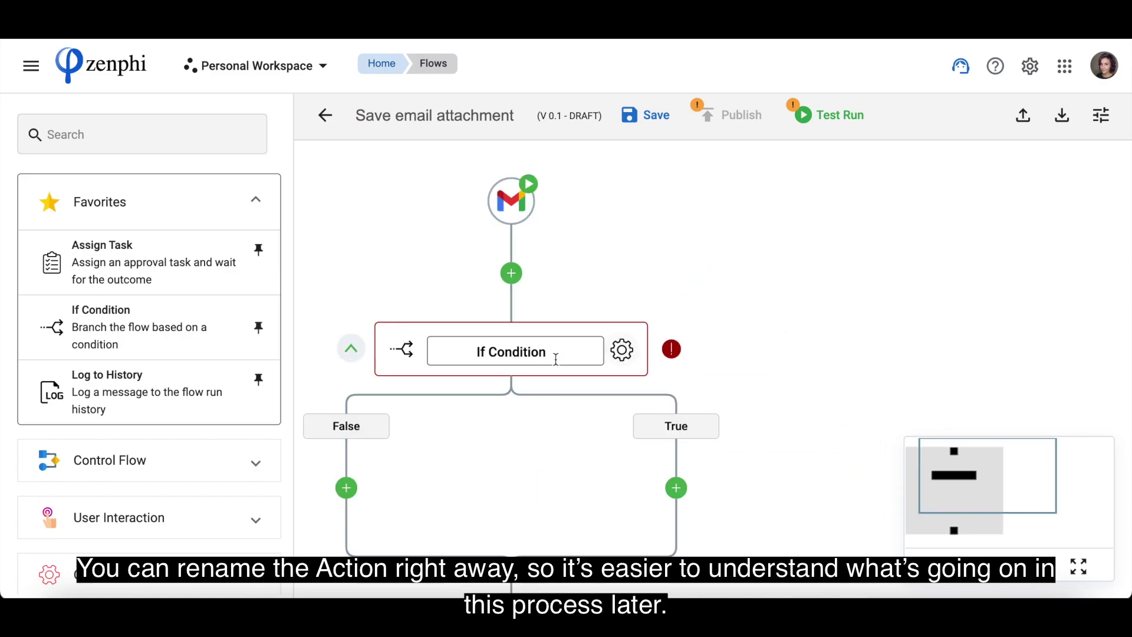
pyautogui.hotkey('ctrl', 'a')
pyautogui.press('BackSpace')
pyautogui.write('Has ')
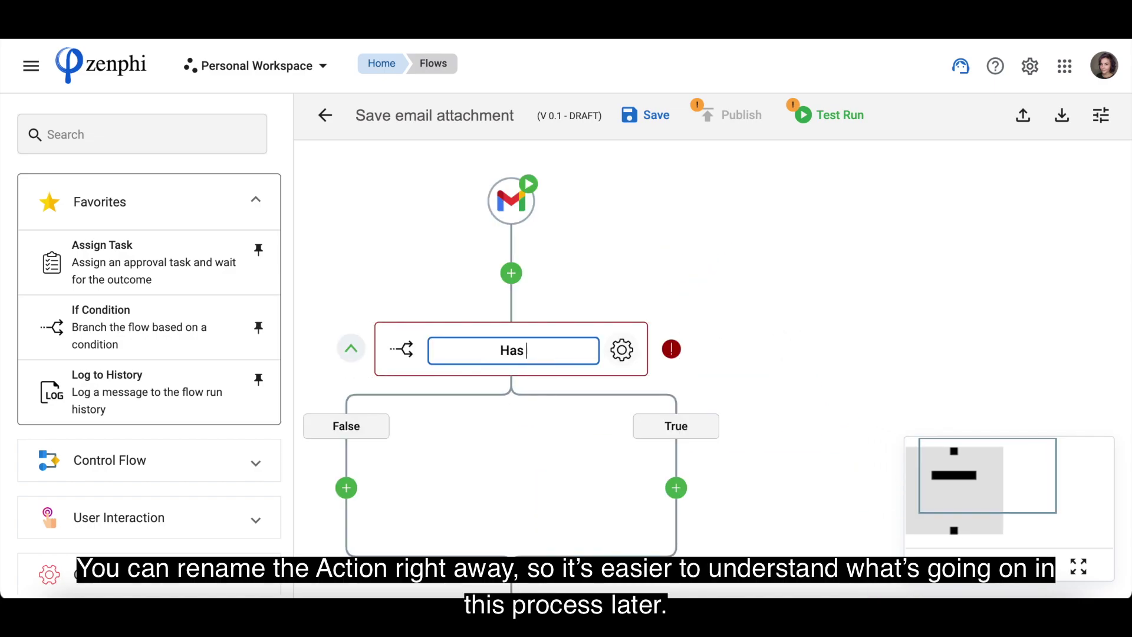
pyautogui.write('email attachments?')
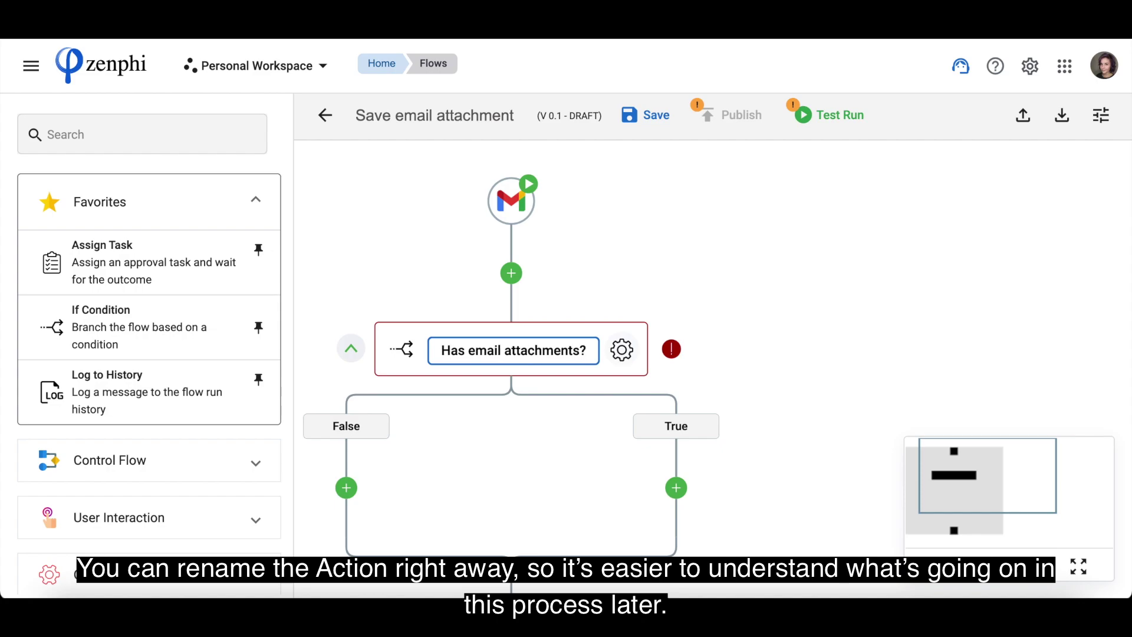
pyautogui.press('Return')
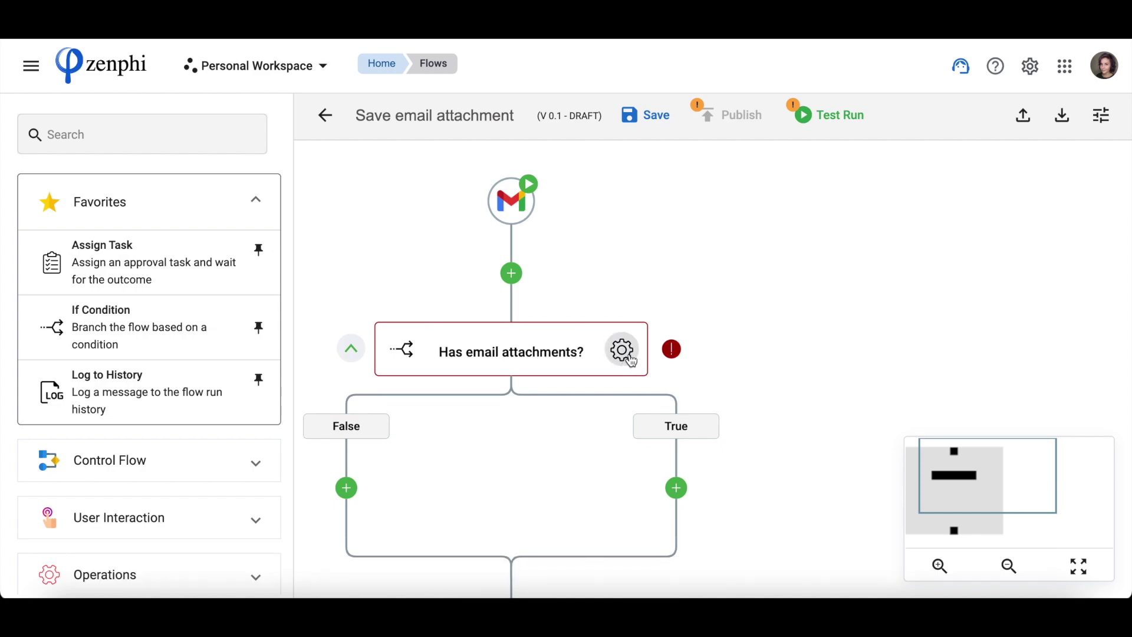
# - Set the condition to the trigger's Attachments Count Greater Than 0
pyautogui.click(629, 358)
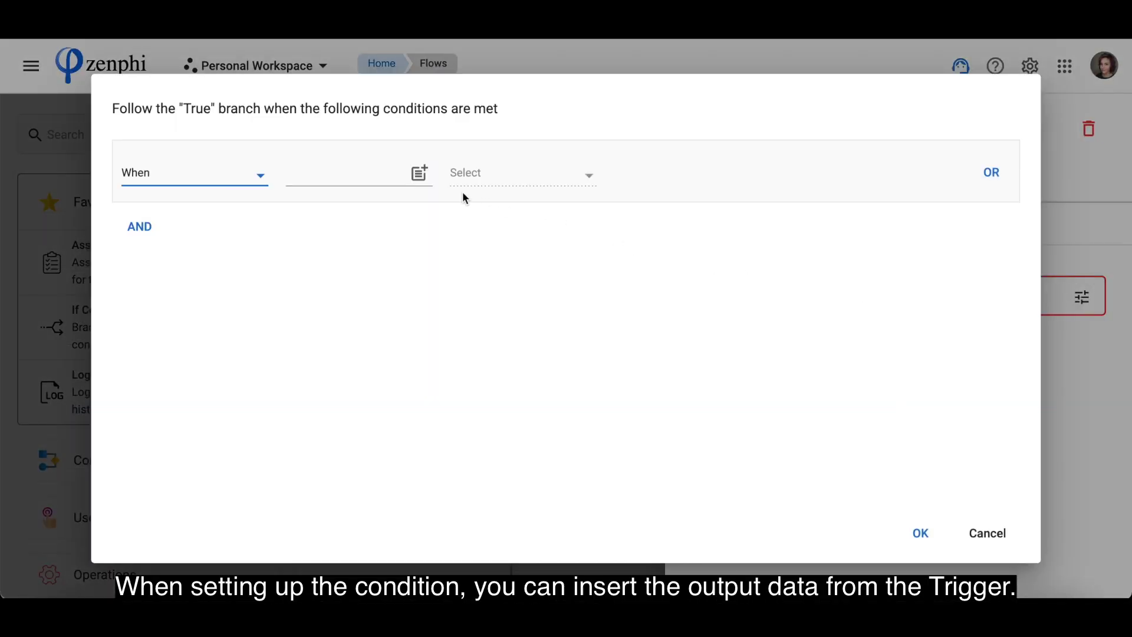
pyautogui.click(420, 177)
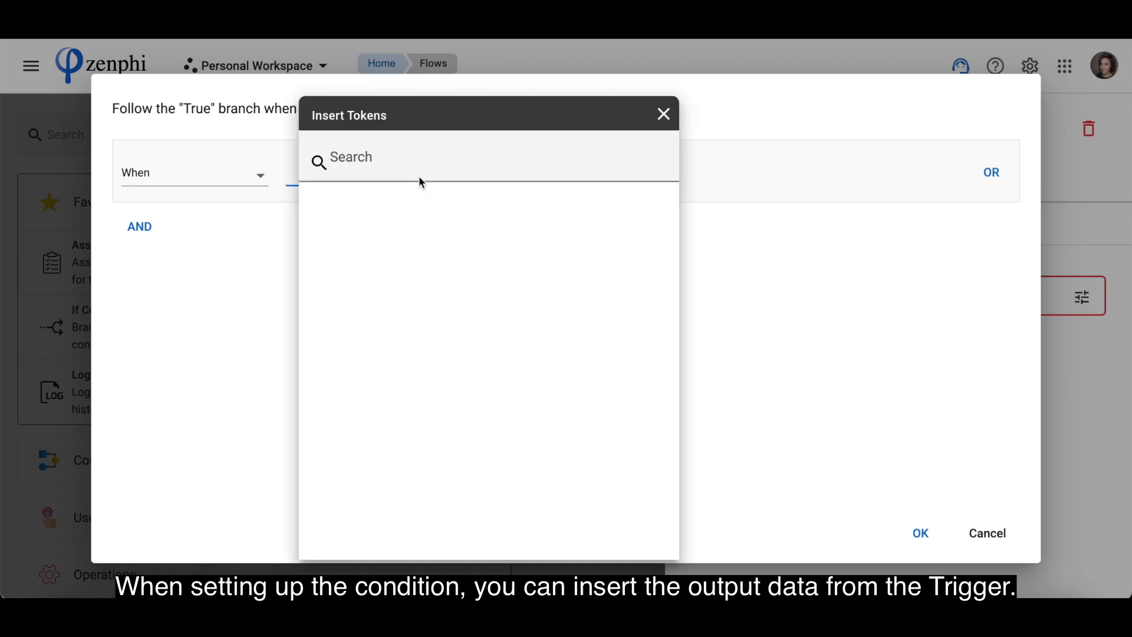
pyautogui.click(639, 197)
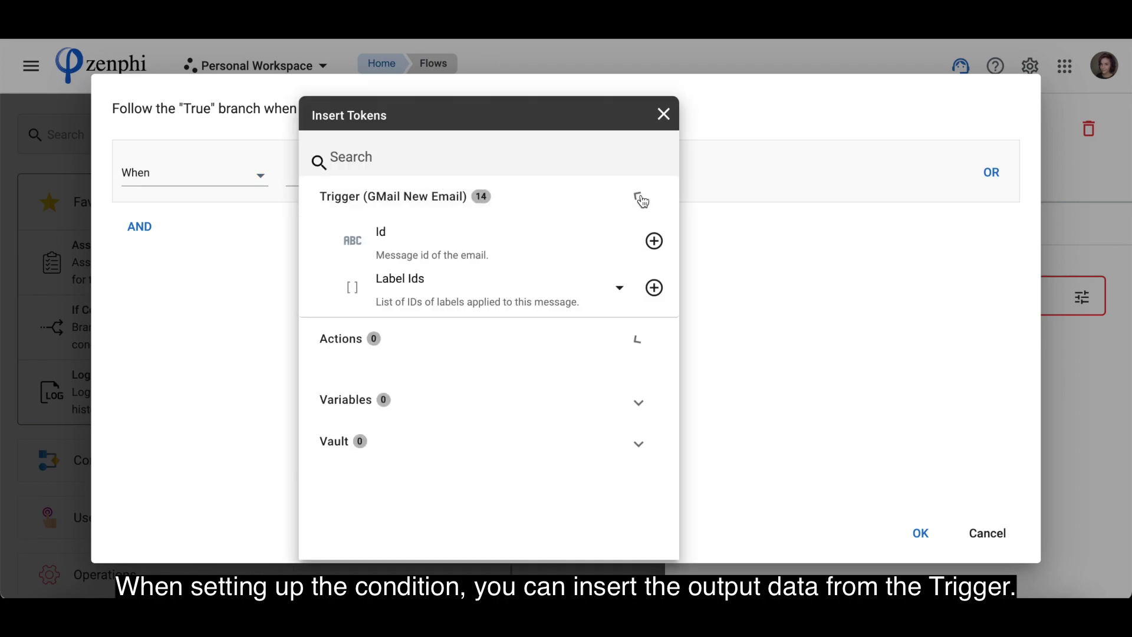
pyautogui.scroll(-5, 606, 298)
pyautogui.click(664, 116)
pyautogui.click(519, 174)
pyautogui.click(531, 273)
pyautogui.click(635, 178)
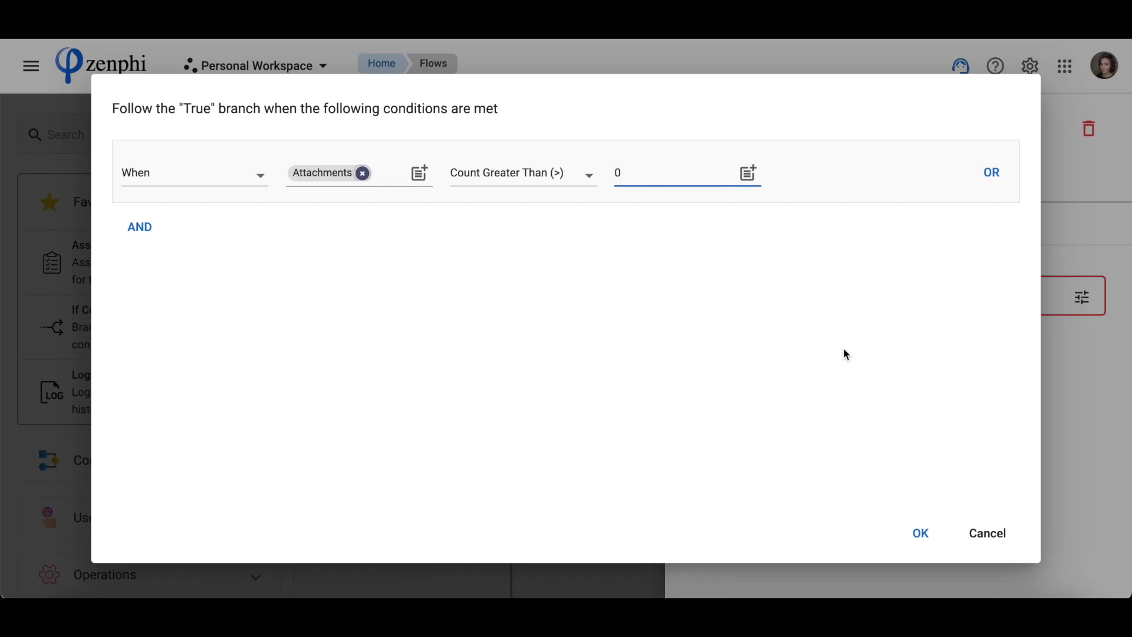
pyautogui.click(921, 534)
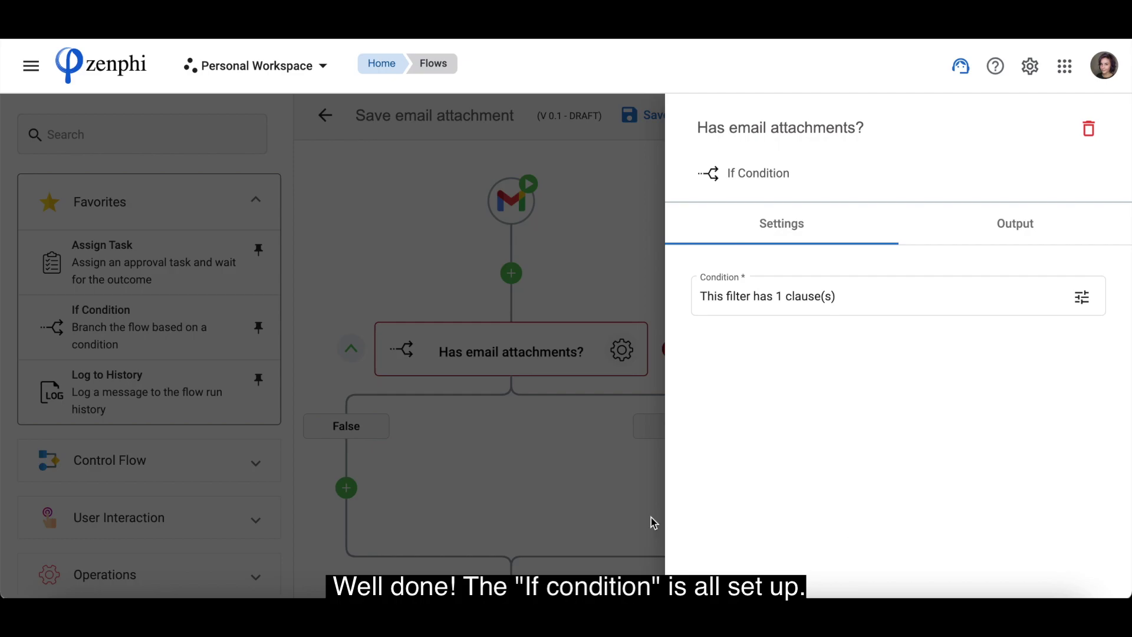
# - Add a Foreach item loop to the condition's True branch
pyautogui.click(631, 518)
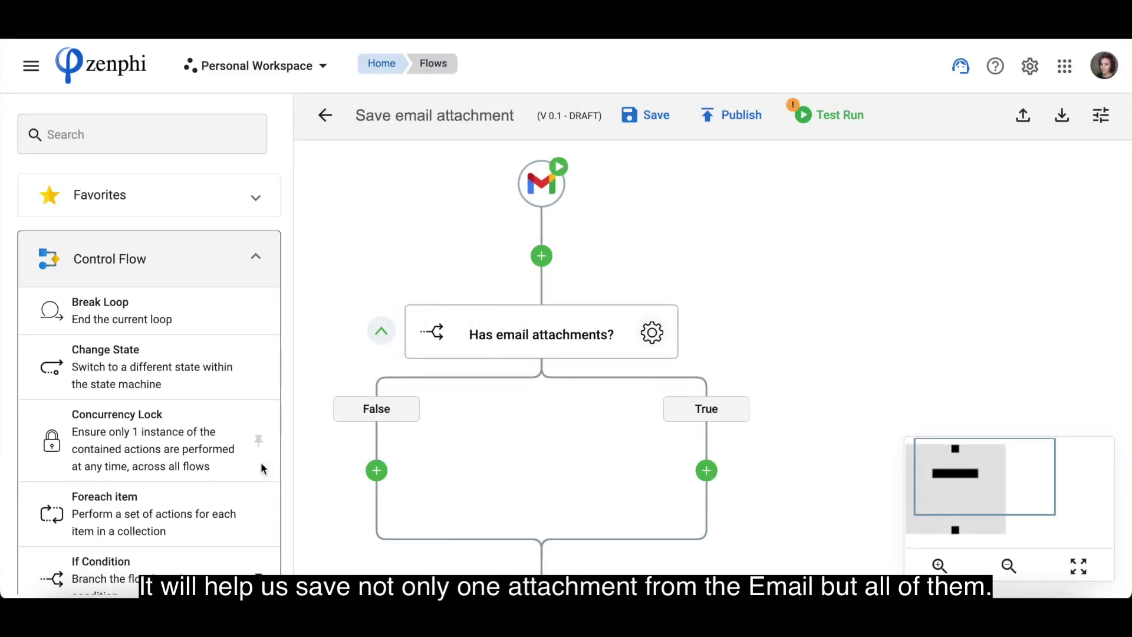
pyautogui.scroll(-2, 177, 436)
pyautogui.moveTo(151, 414); pyautogui.dragTo(707, 471)
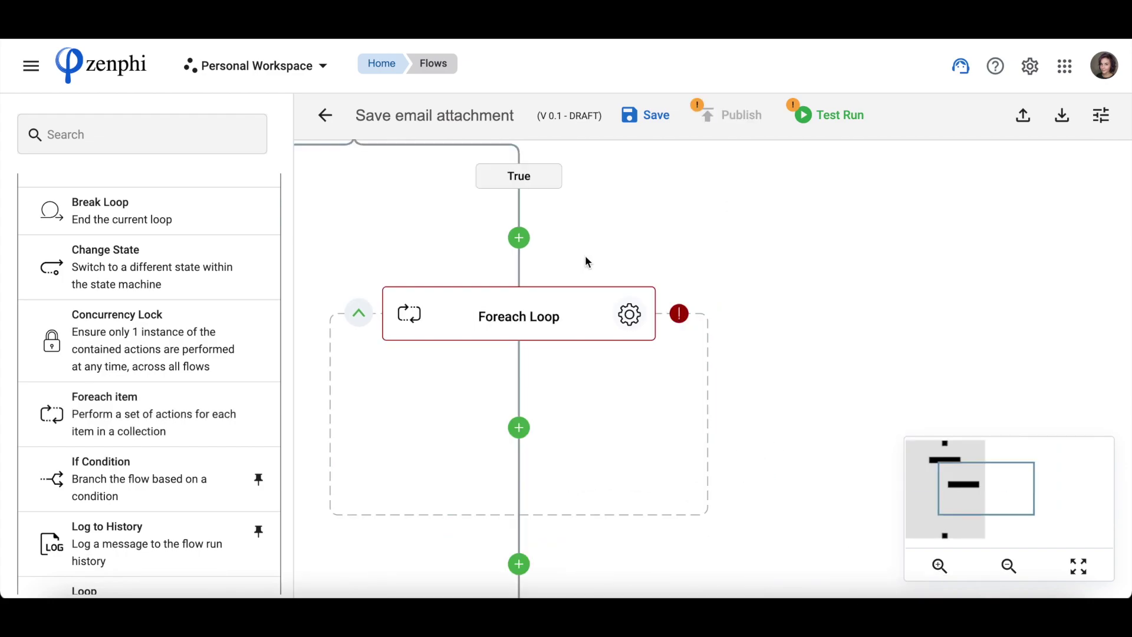
# - Rename the loop from 'Foreach Loop' to 'Foreach attachment'
pyautogui.click(551, 335)
pyautogui.press('BackSpace')
pyautogui.press('BackSpace')
pyautogui.press('BackSpace')
pyautogui.press('BackSpace')
pyautogui.write('a')
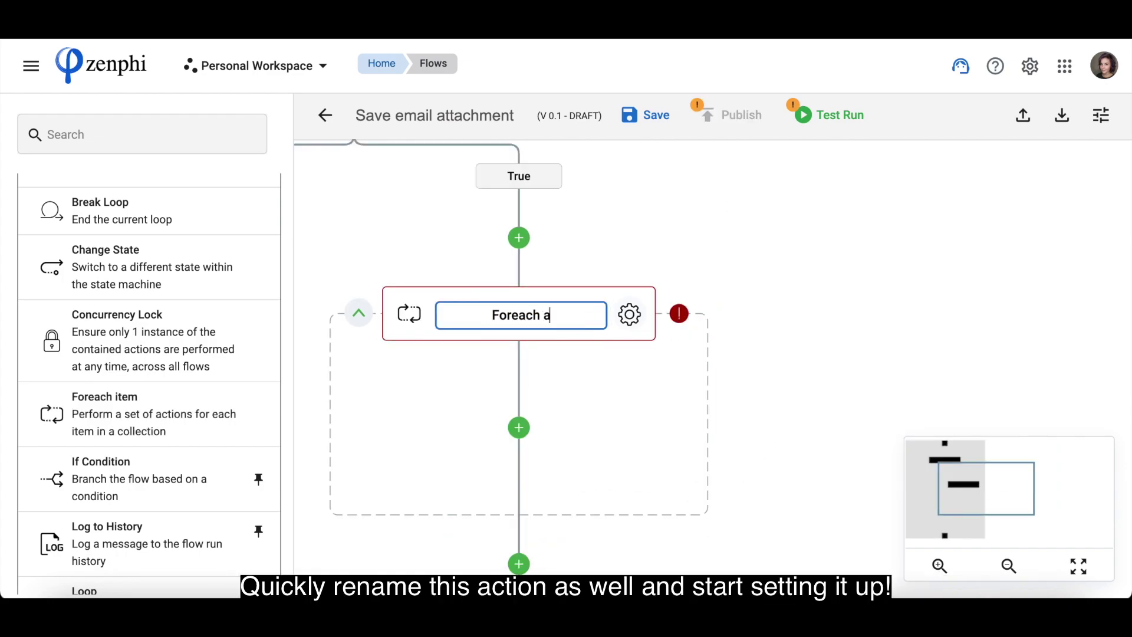
pyautogui.write('ttachment')
pyautogui.click(630, 328)
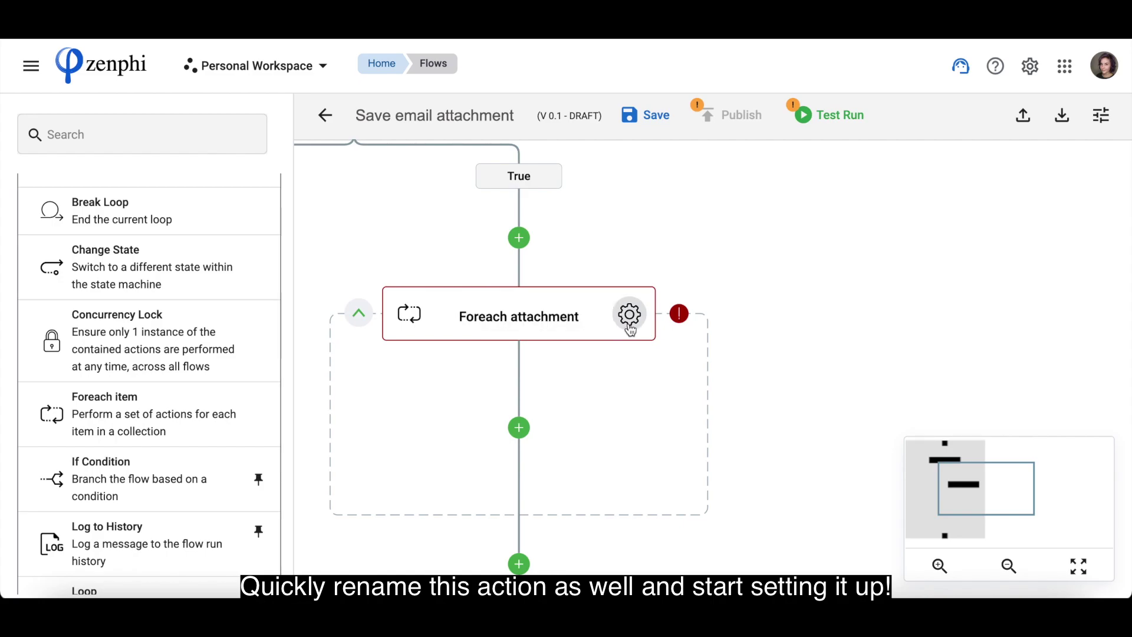
# - Set the loop's Collection to the Gmail trigger's Attachments token
pyautogui.click(629, 325)
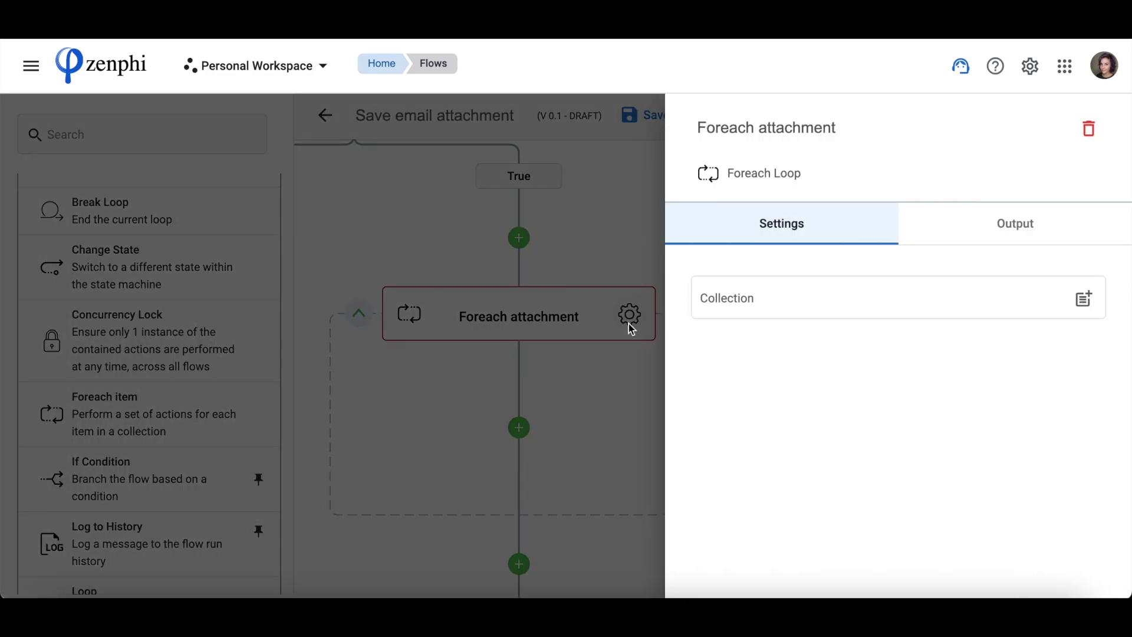
pyautogui.click(890, 301)
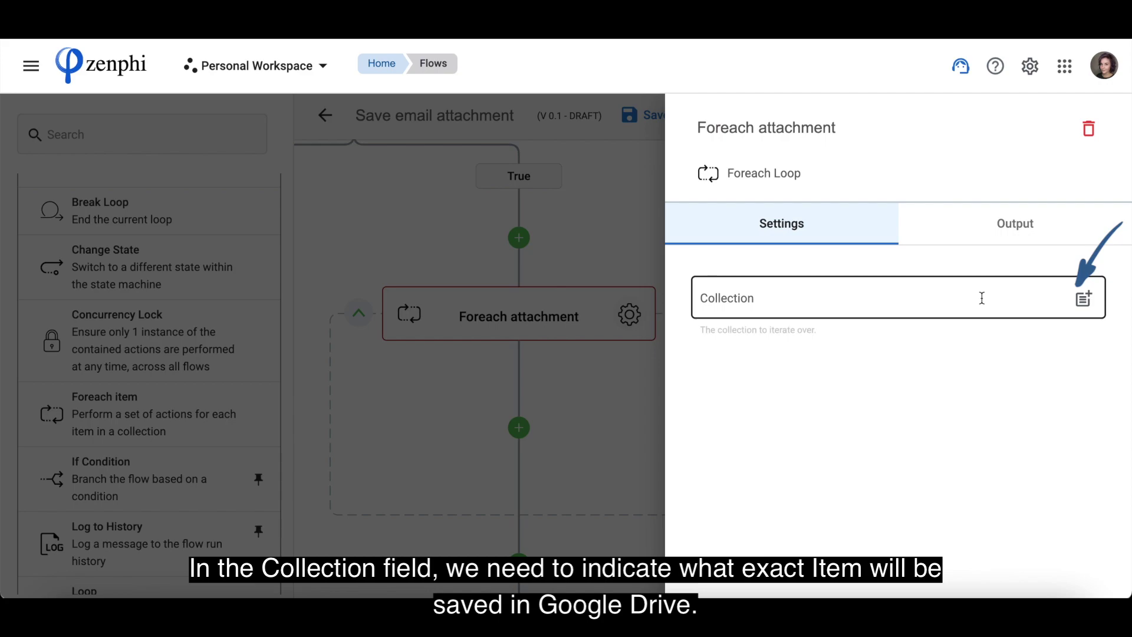
pyautogui.click(1085, 301)
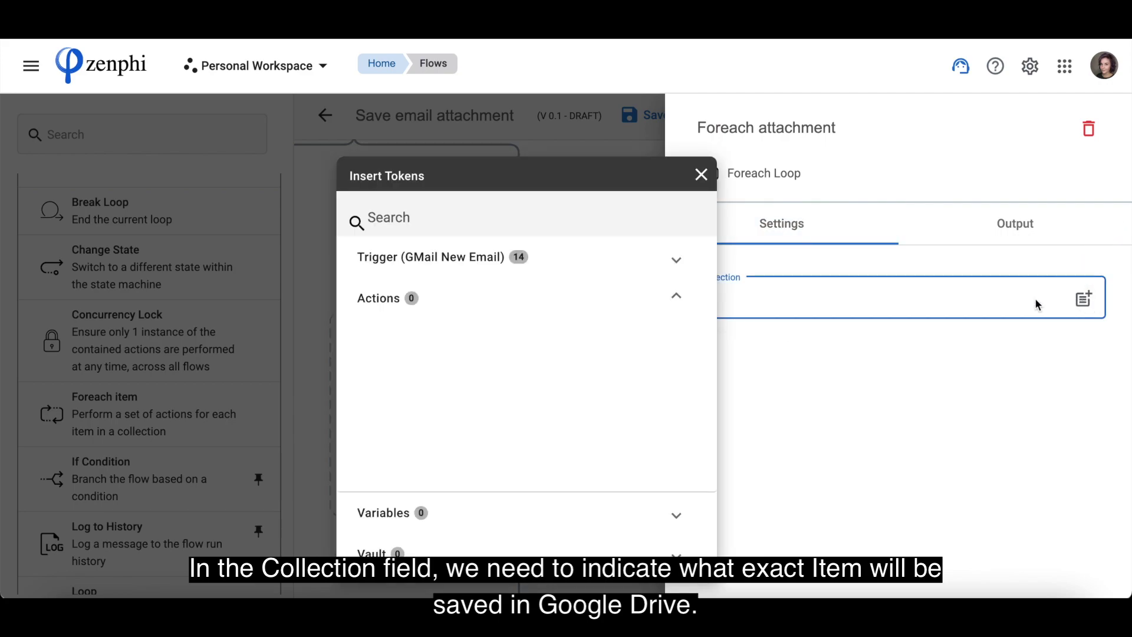
pyautogui.click(677, 260)
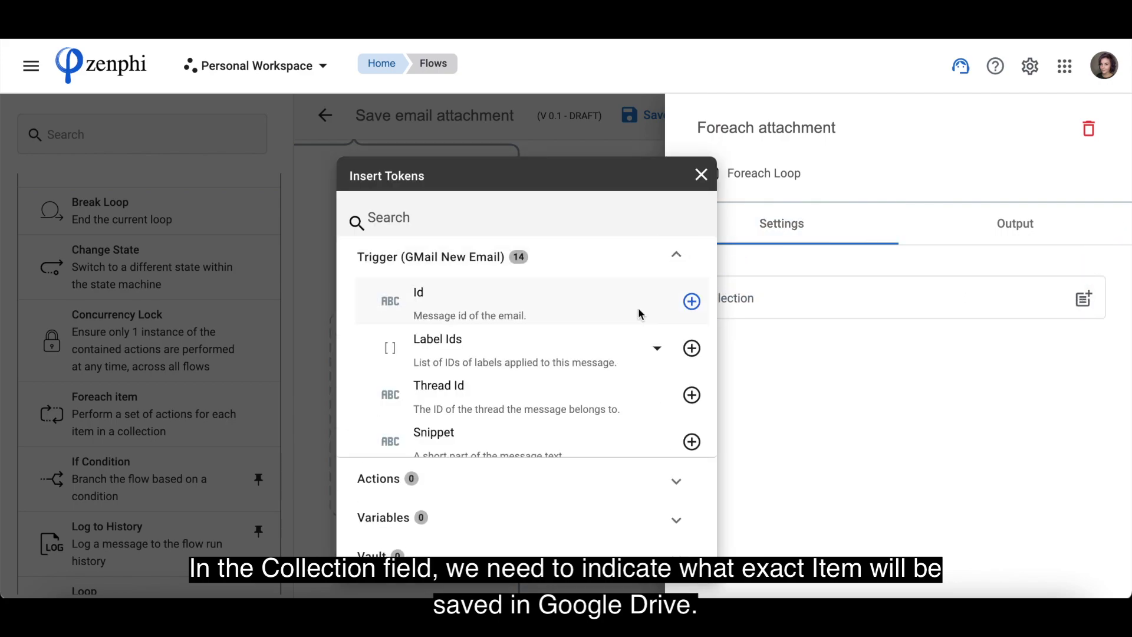
pyautogui.scroll(-5, 625, 354)
pyautogui.scroll(-2, 618, 383)
pyautogui.click(692, 441)
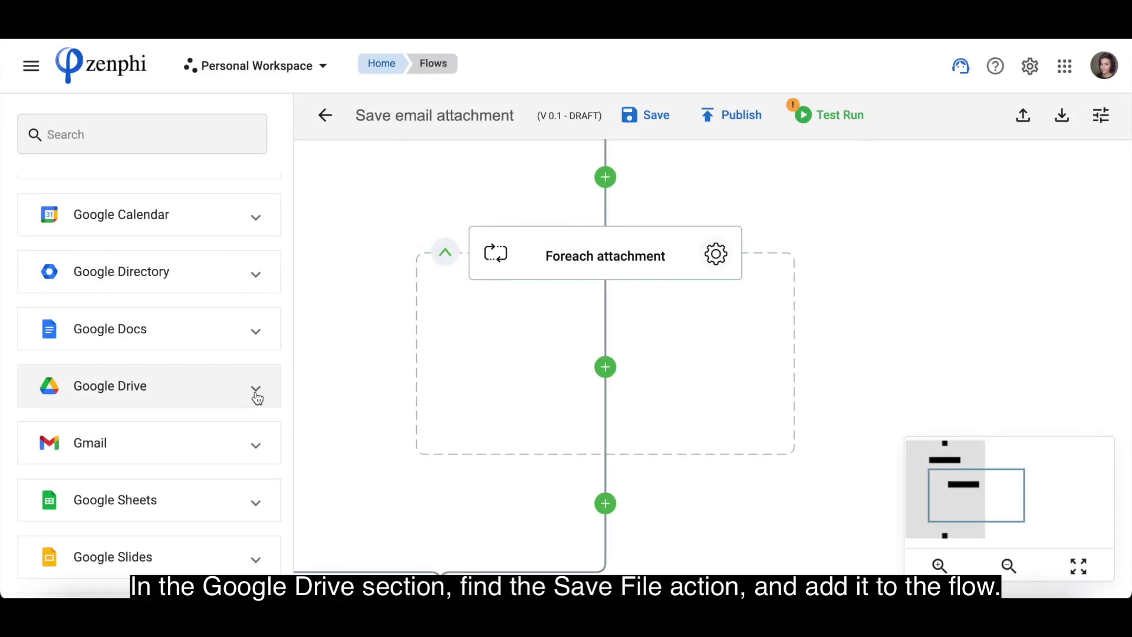
# - Drop a Google Drive Save File action inside the loop and open its settings
pyautogui.click(256, 395)
pyautogui.moveTo(236, 359); pyautogui.dragTo(607, 370)
pyautogui.moveTo(755, 393); pyautogui.dragTo(659, 289)
pyautogui.click(667, 329)
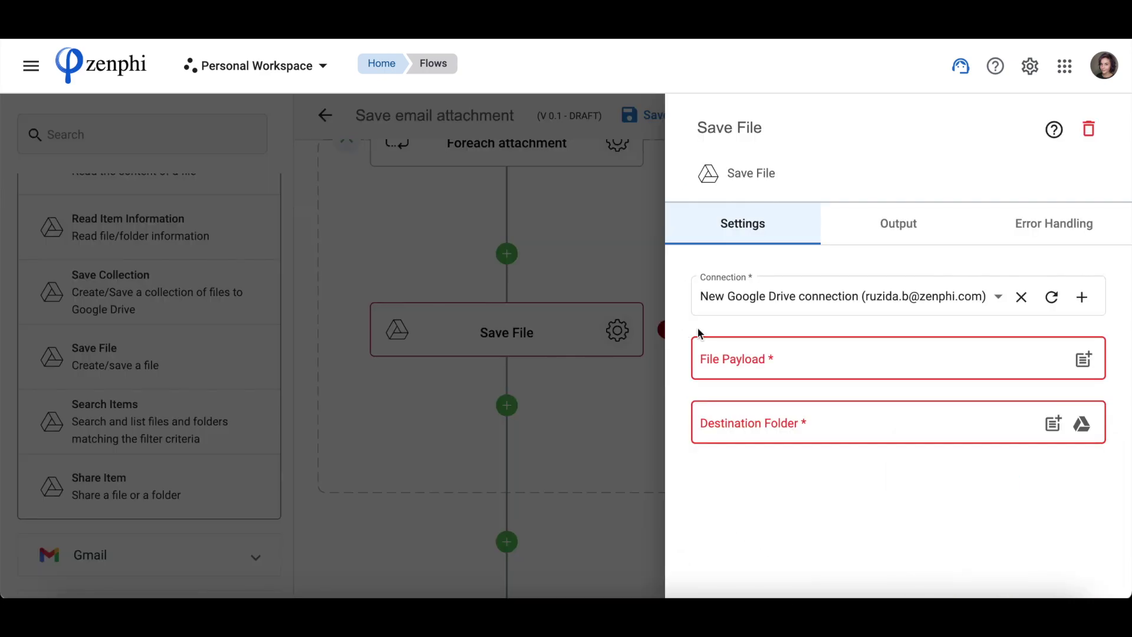
# - Set Save File's File Payload to the attachment's File Contents
pyautogui.click(1083, 361)
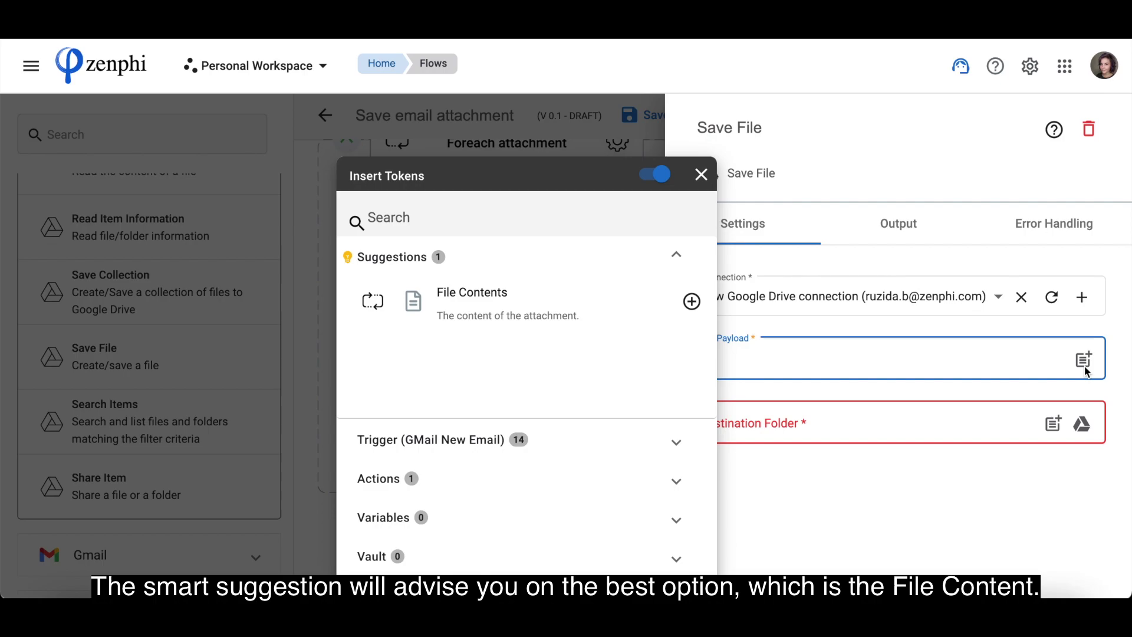
pyautogui.click(695, 312)
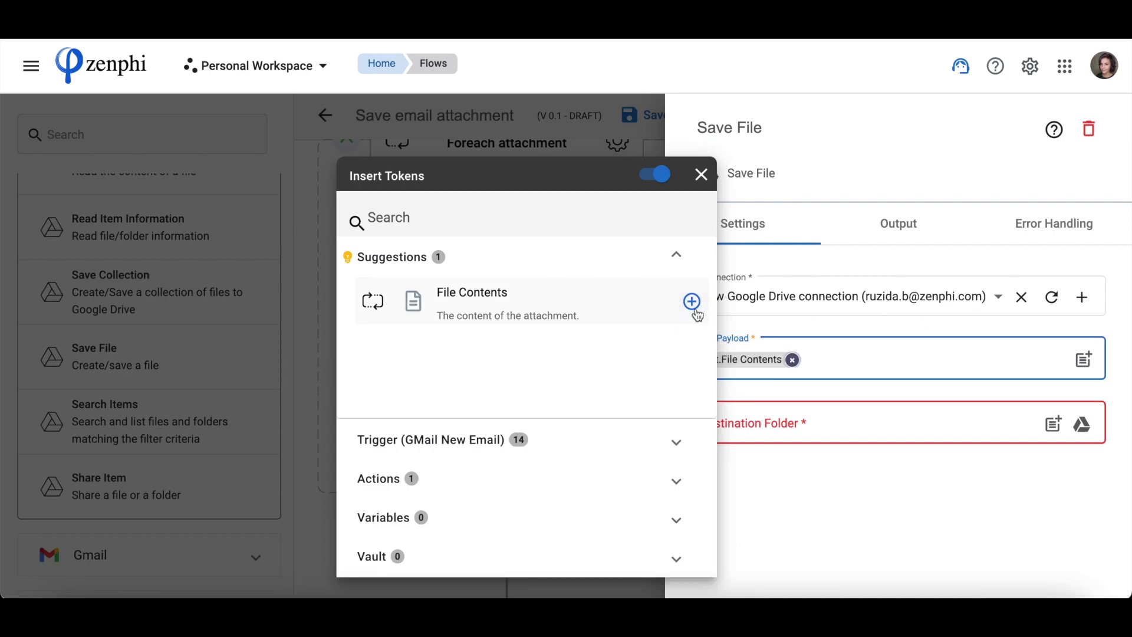
pyautogui.click(701, 174)
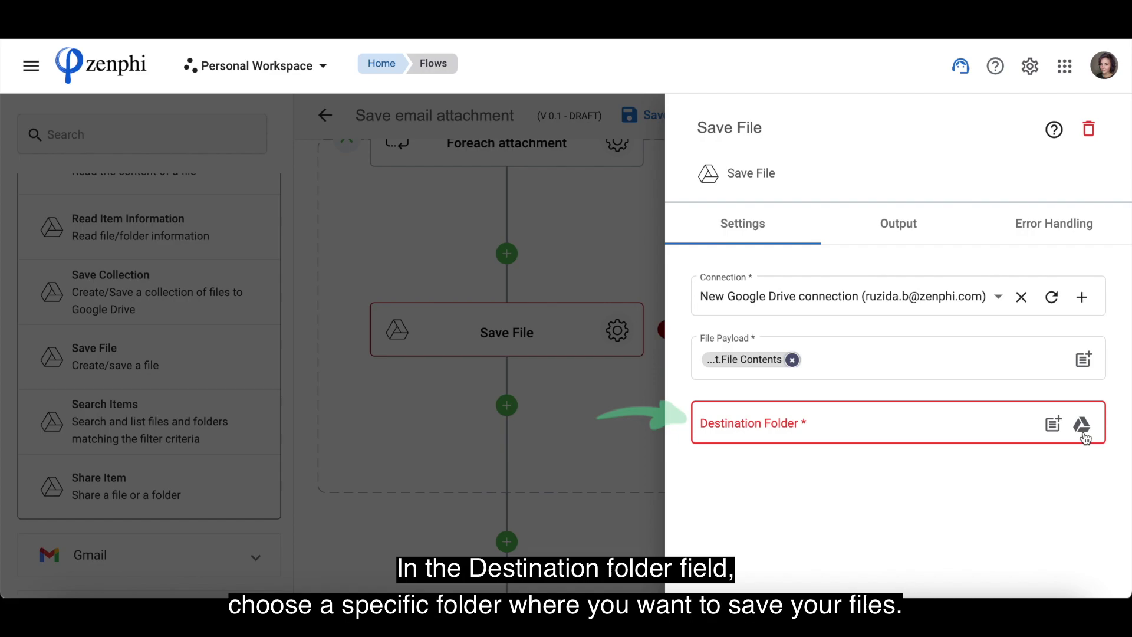
# - Choose FOLDER as the Destination Folder and save the flow as a draft
pyautogui.click(1083, 433)
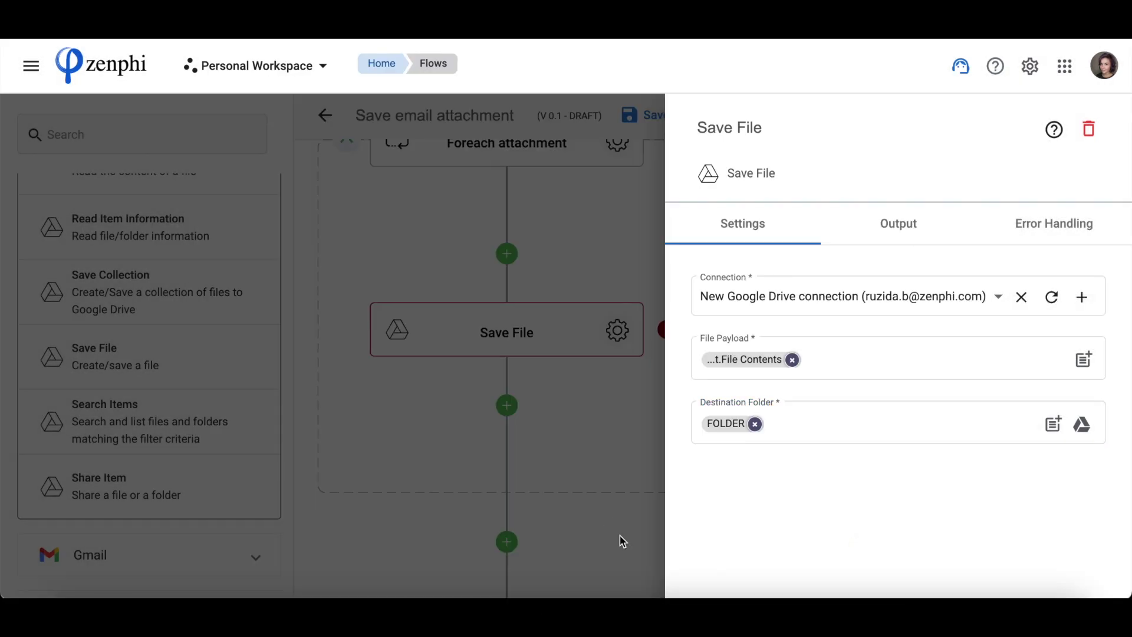
pyautogui.click(621, 535)
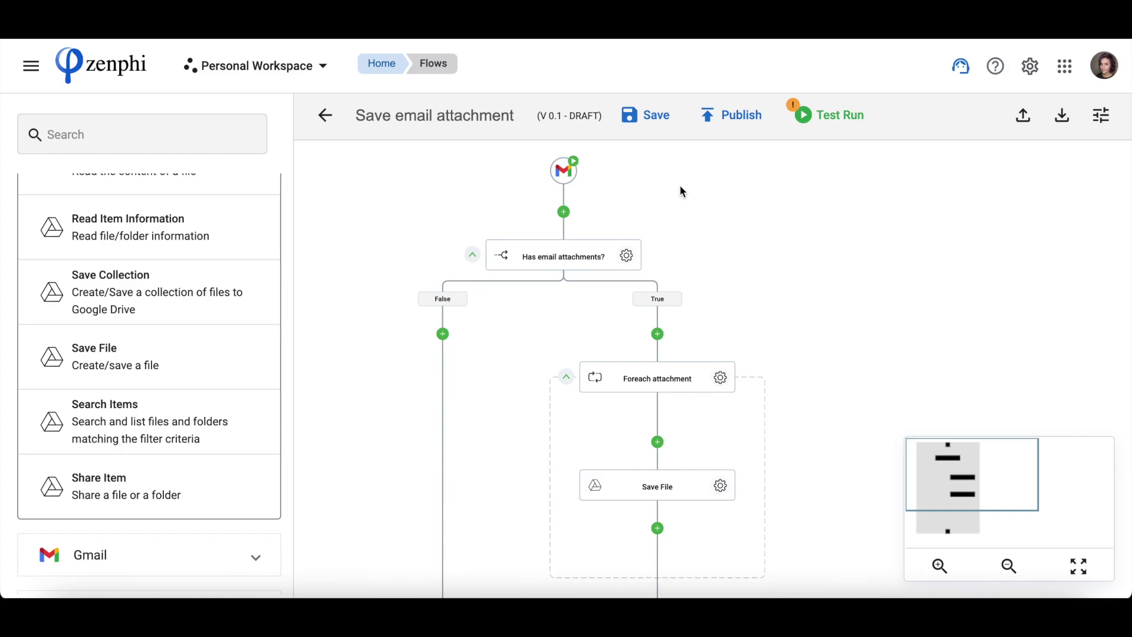
pyautogui.click(655, 124)
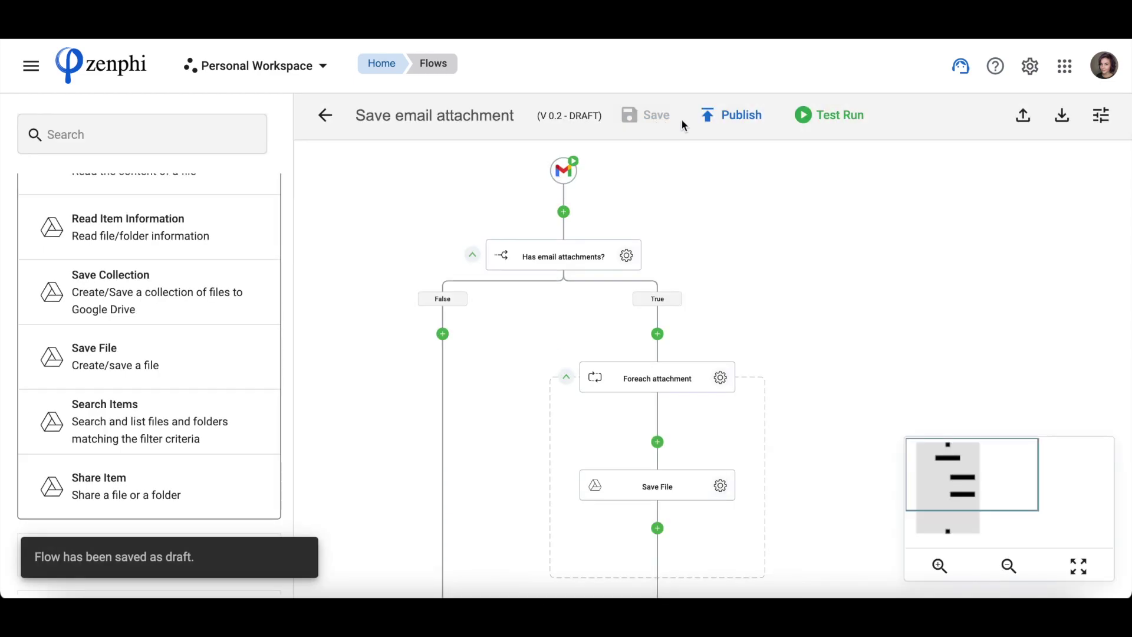
# - Run a test of the flow using the Test email that has attachments
pyautogui.click(824, 129)
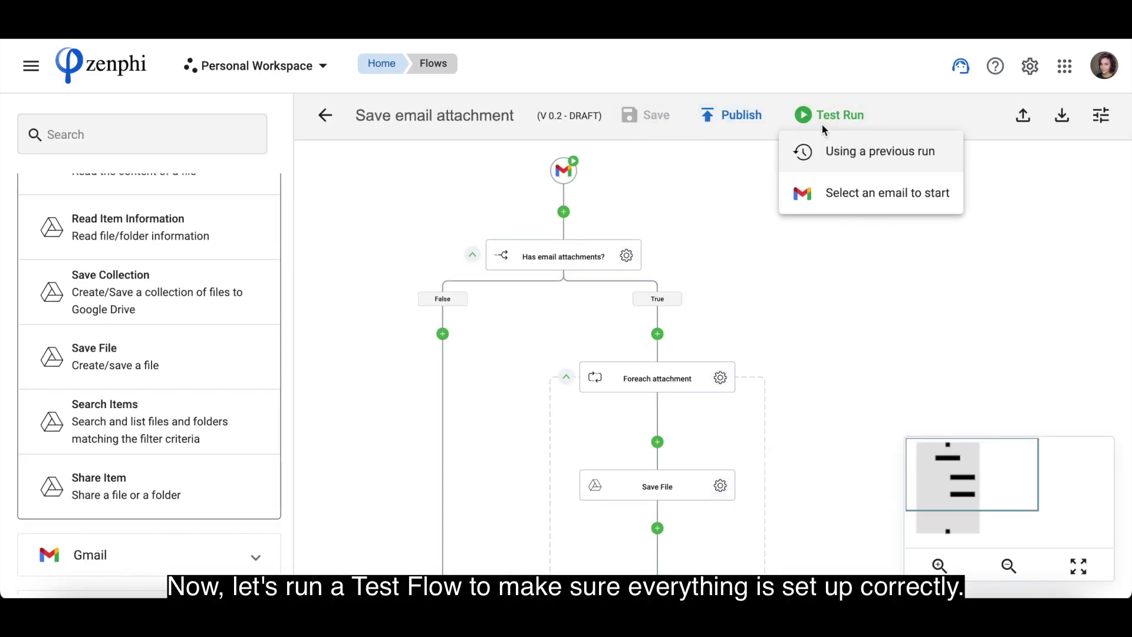
pyautogui.click(836, 211)
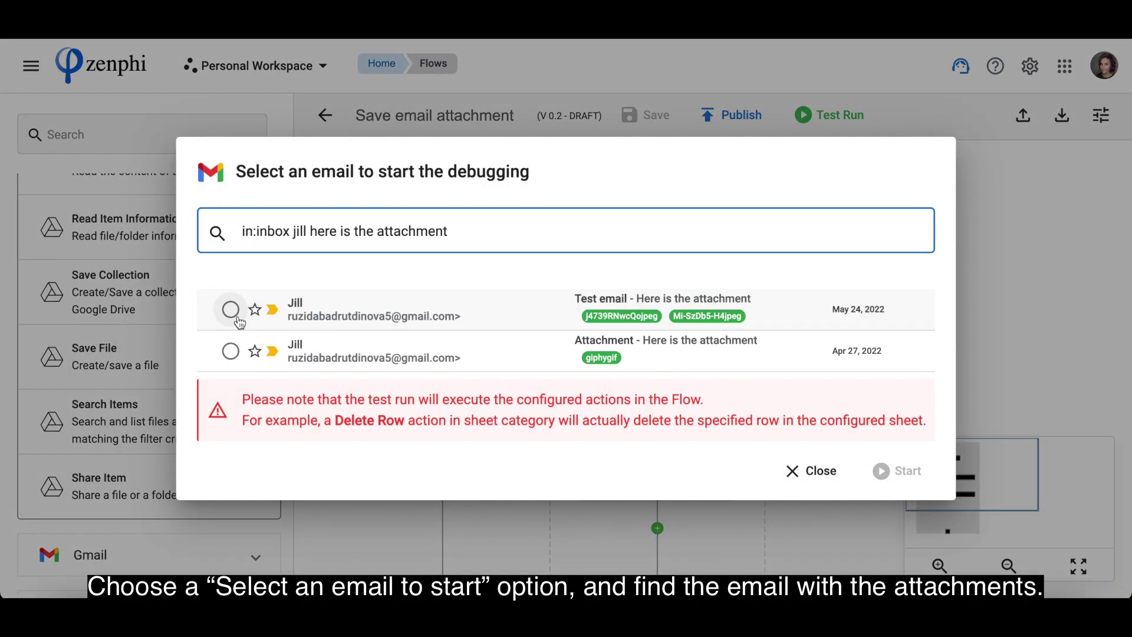
pyautogui.click(238, 319)
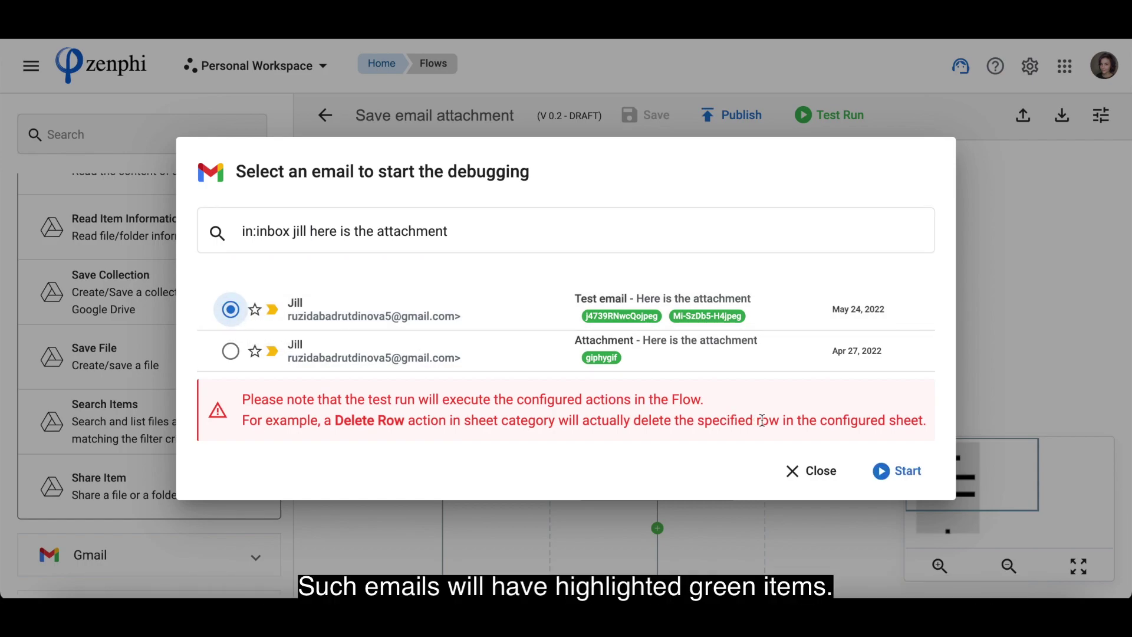
pyautogui.click(893, 474)
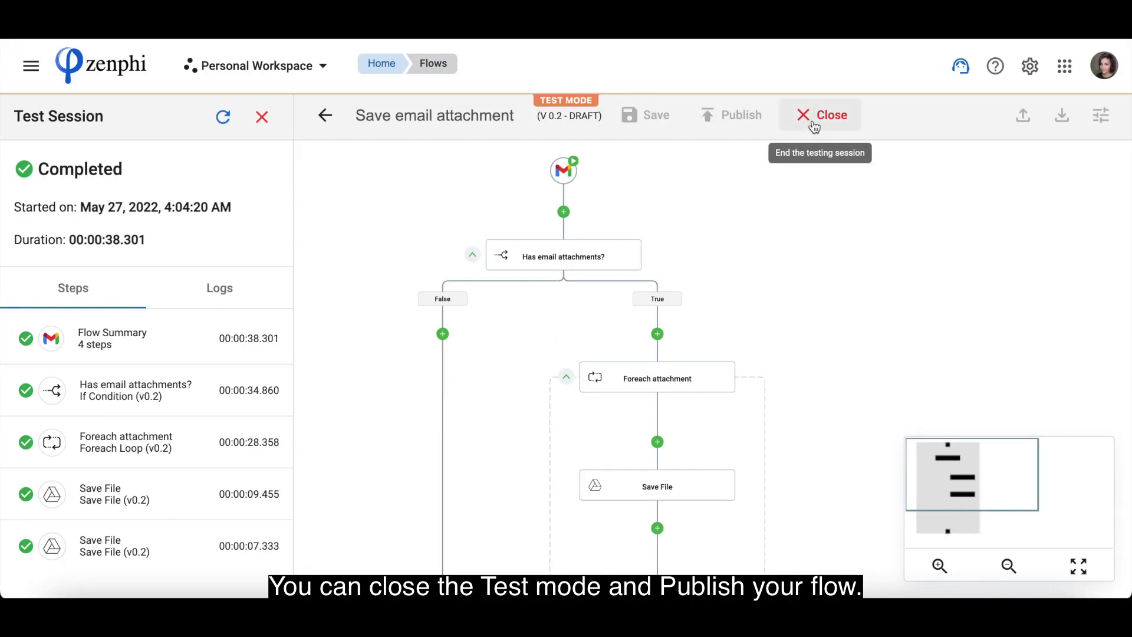
# - Close test mode and open the 'Save email attachment' flow's details
pyautogui.click(814, 127)
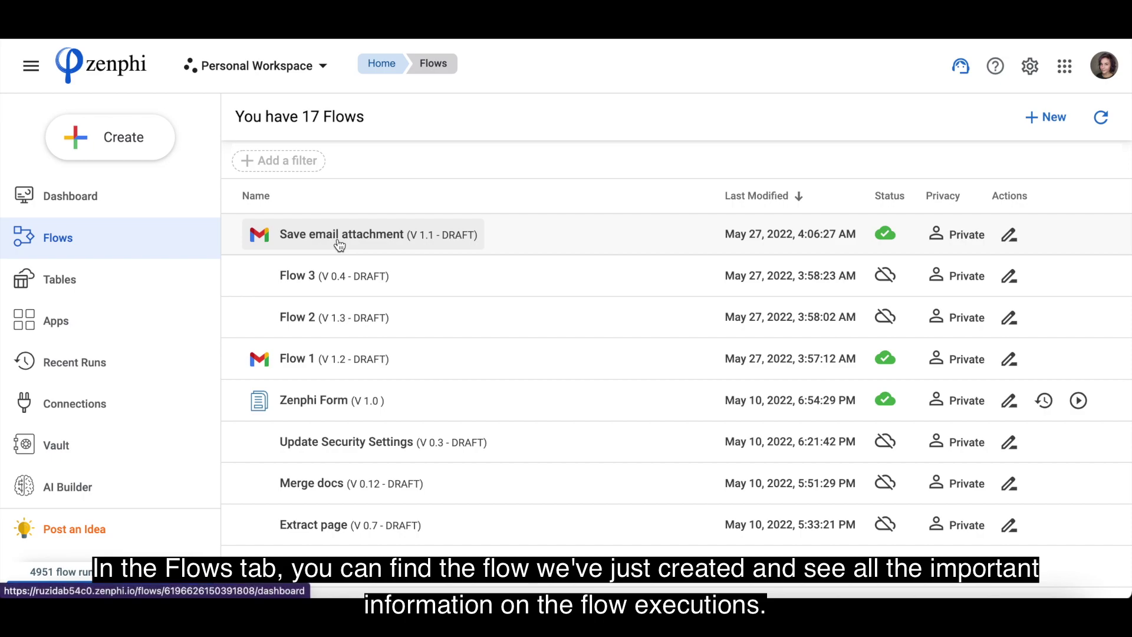
pyautogui.click(339, 234)
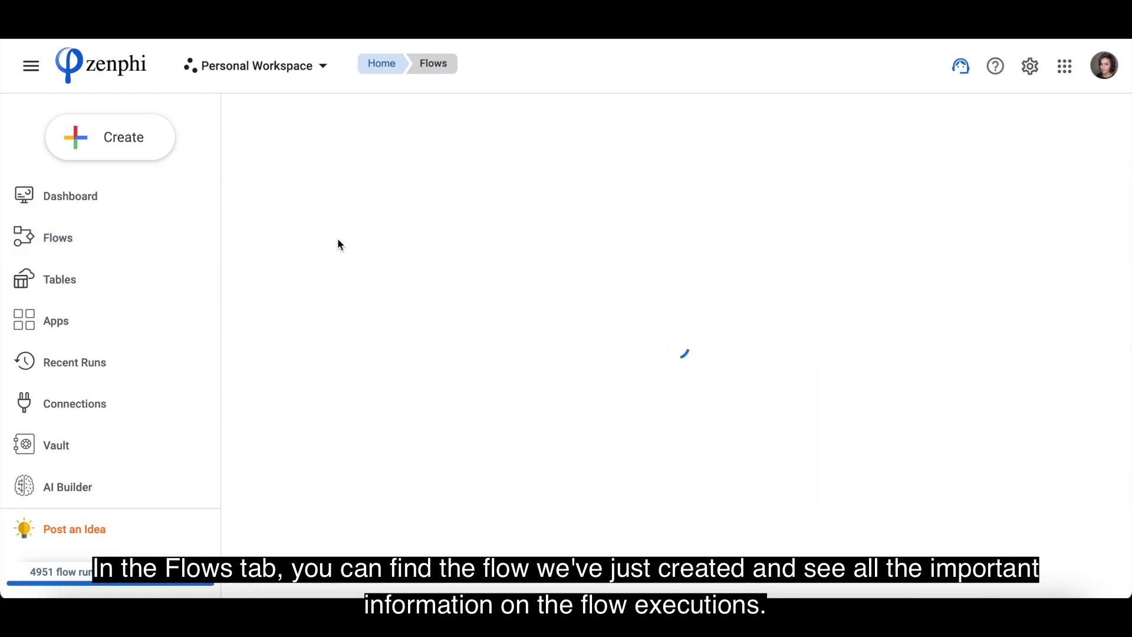